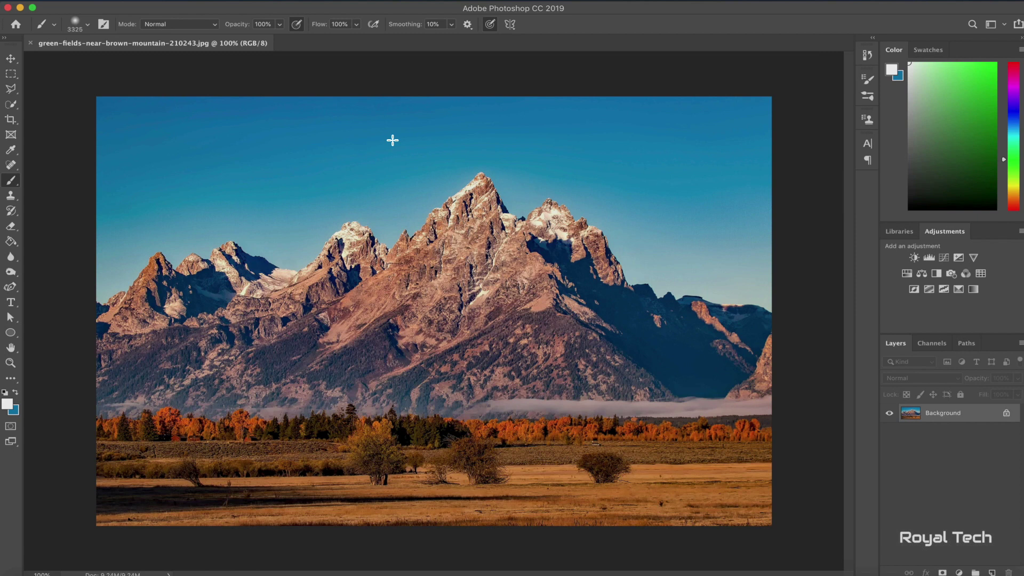
Brush Quick Selection strokes across the upper-left and right parts of the sky
click(12, 105)
right_click(15, 107)
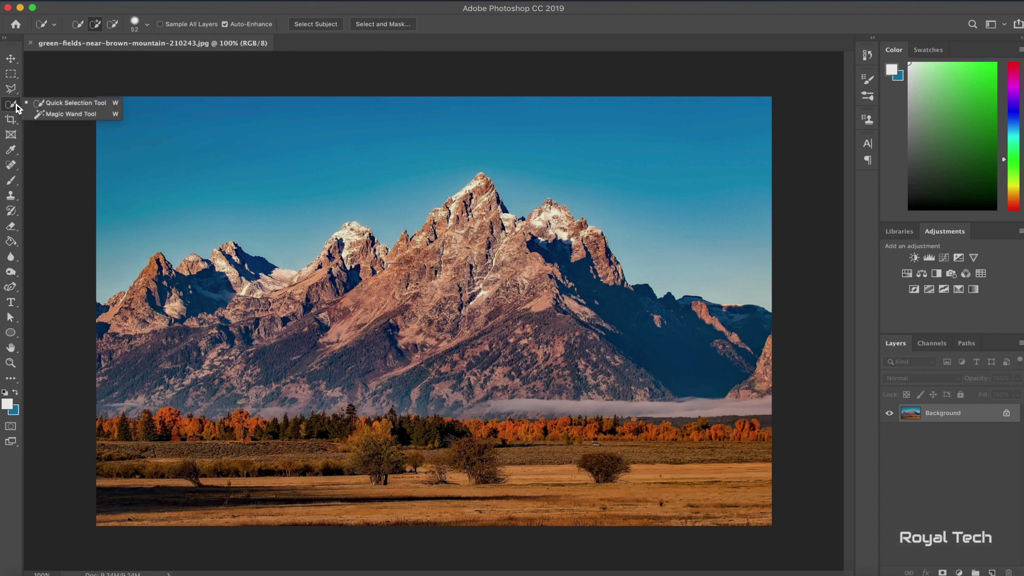
click(75, 103)
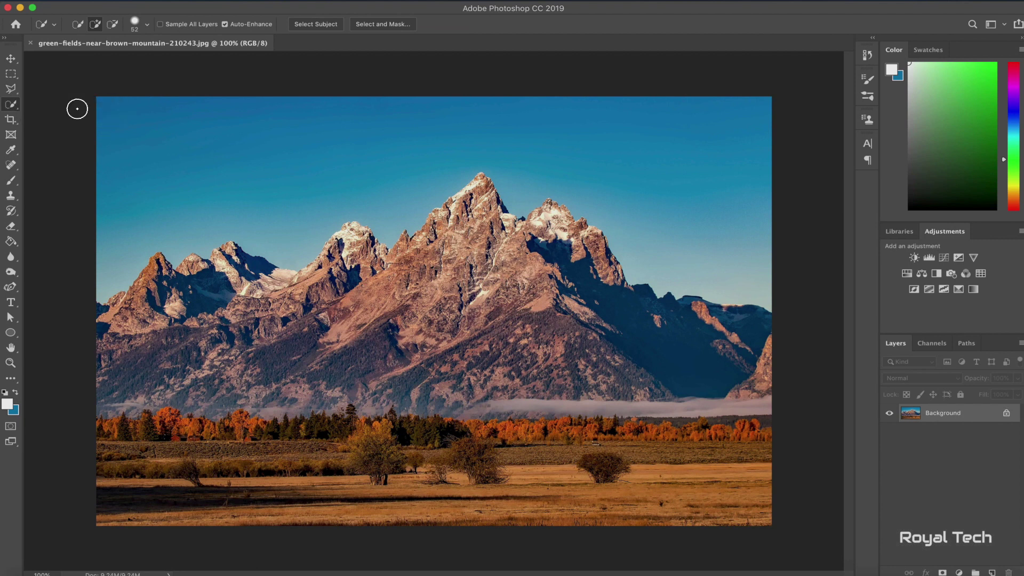
mouse_move(185, 154)
mouse_down()
mouse_move(159, 131)
mouse_move(320, 142)
mouse_up()
mouse_move(520, 145)
mouse_down()
mouse_move(590, 137)
mouse_move(665, 158)
mouse_move(690, 180)
mouse_up()
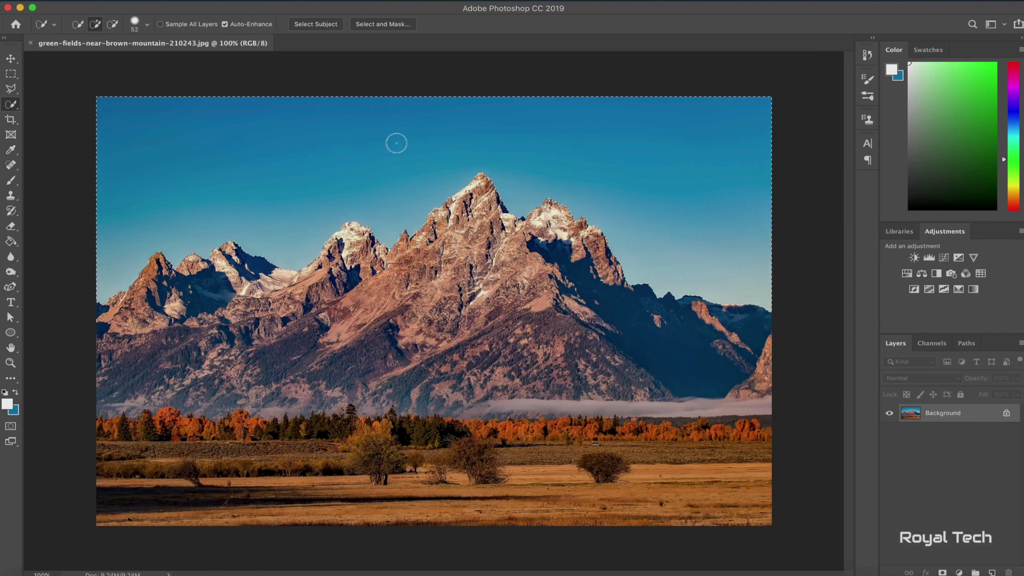
Switch to the Magic Wand, clear the selection, and raise Tolerance to 57
right_click(12, 107)
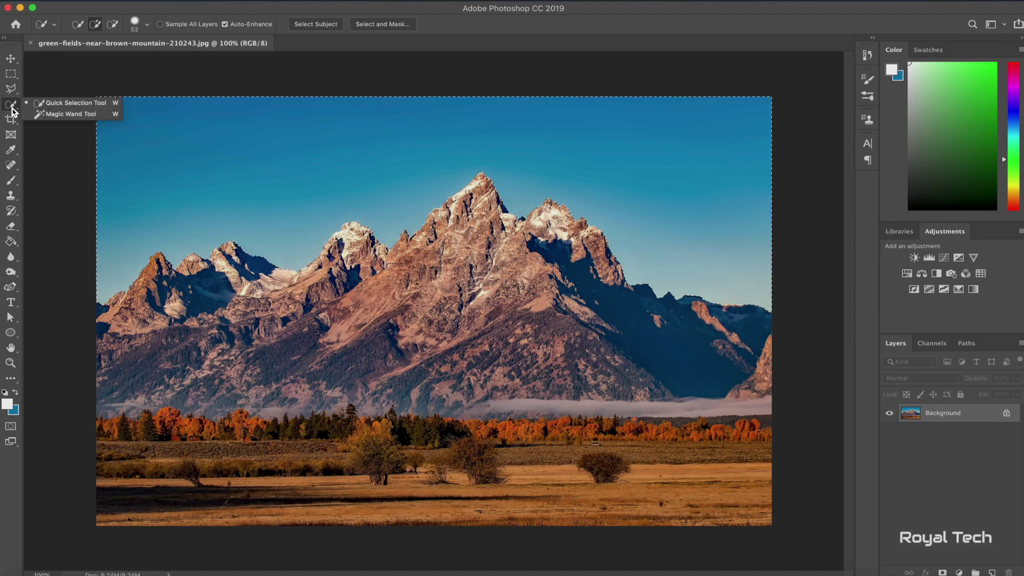
click(54, 114)
key(super+d)
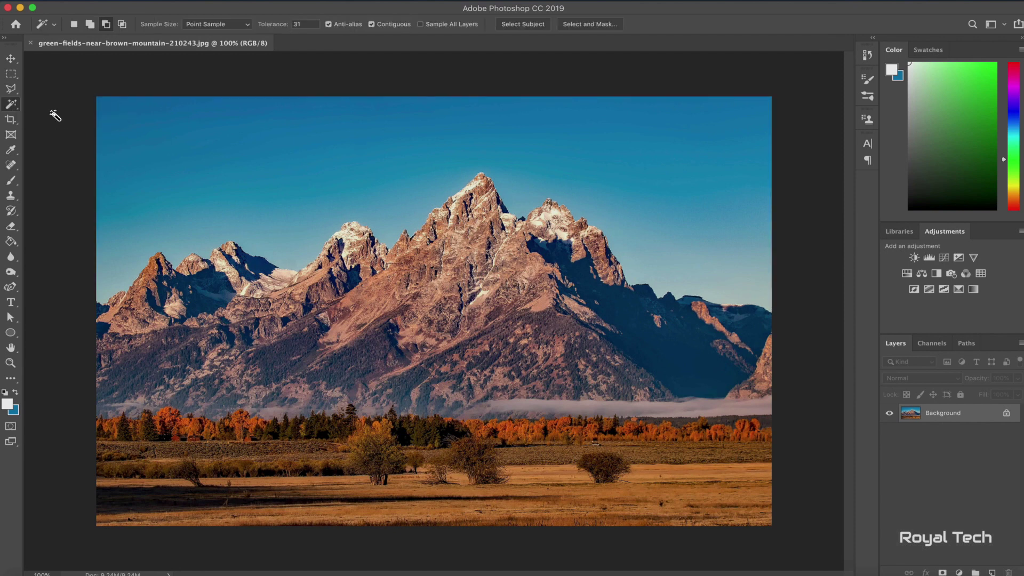
drag(262, 31, 278, 27)
Select the sky above the ridge and add the remaining right-side sky
click(286, 129)
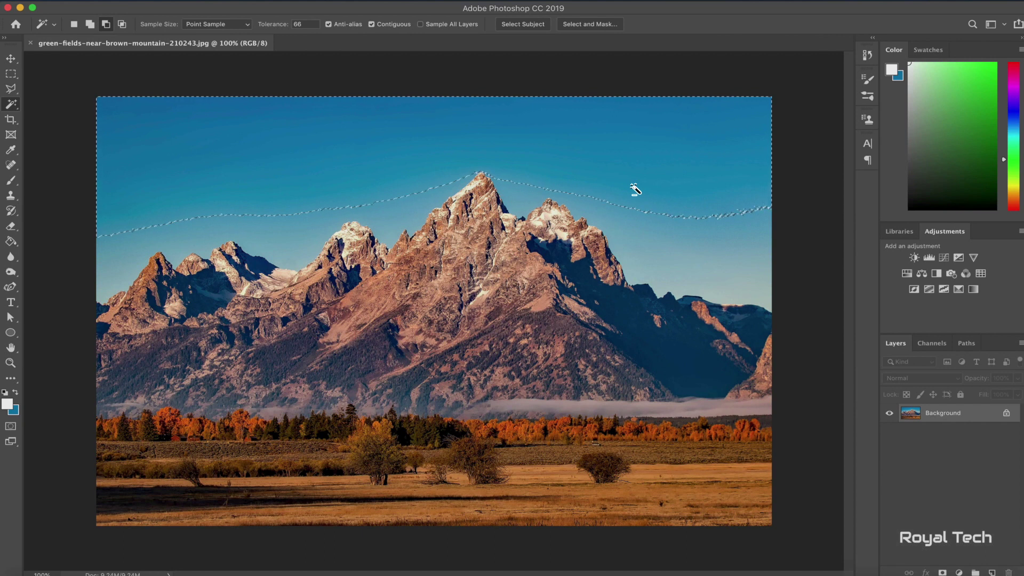
key(shift)
shift+click(695, 248)
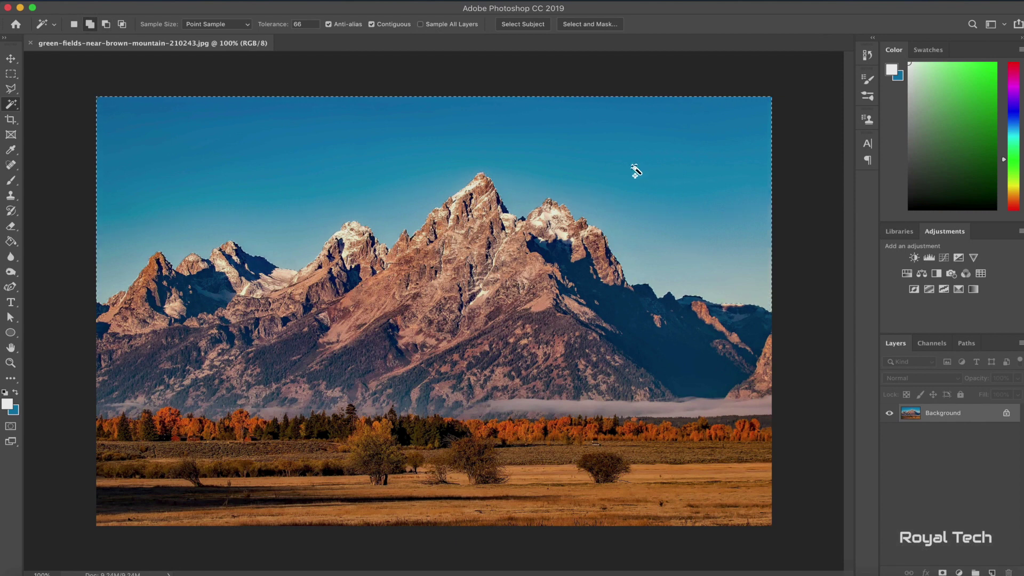
Set the Magic Wand Tolerance to 12
key(alt)
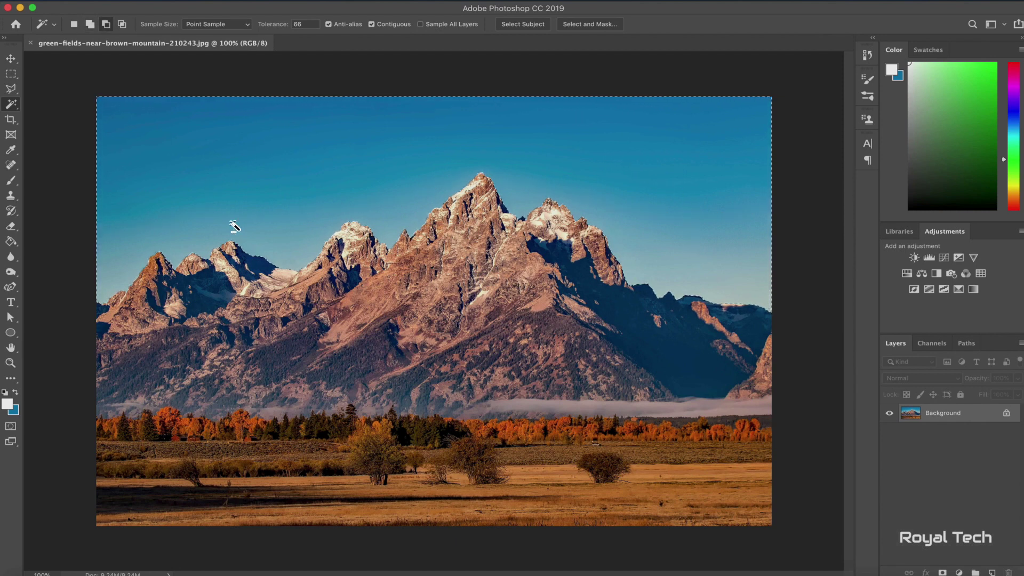
key(Return)
text(712)
key(Return)
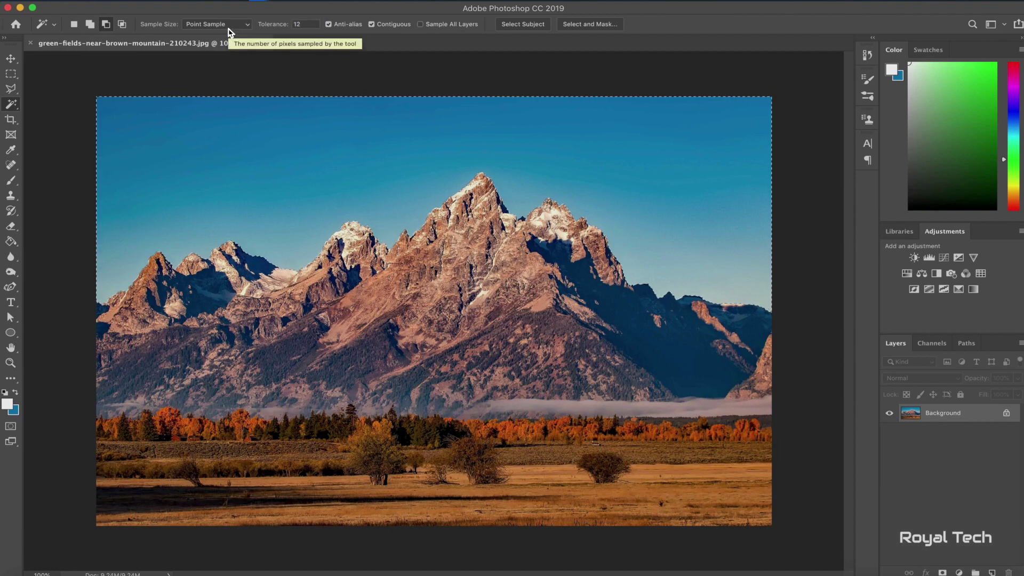
Clear the selection, set Tolerance to 7, and select a strip of upper sky
key(super+d)
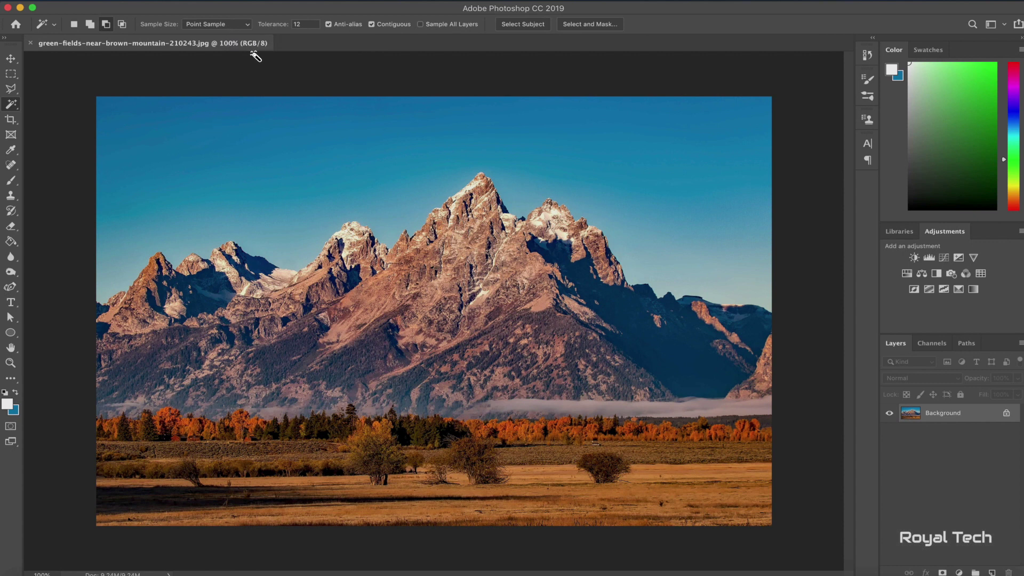
drag(271, 28, 269, 29)
key(Return)
click(273, 118)
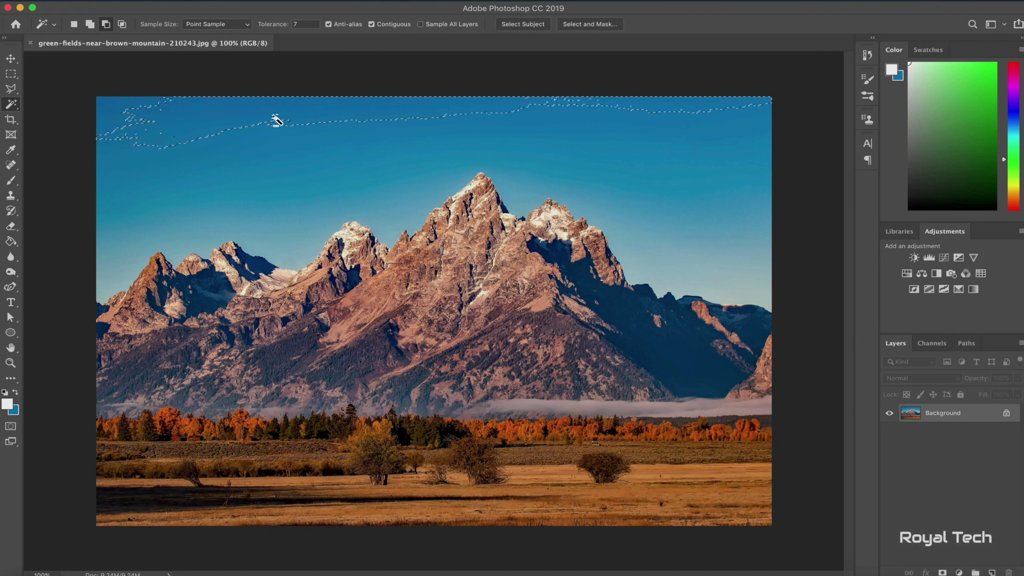
Add the left sky and further sky bands down toward the mountains
key(shift)
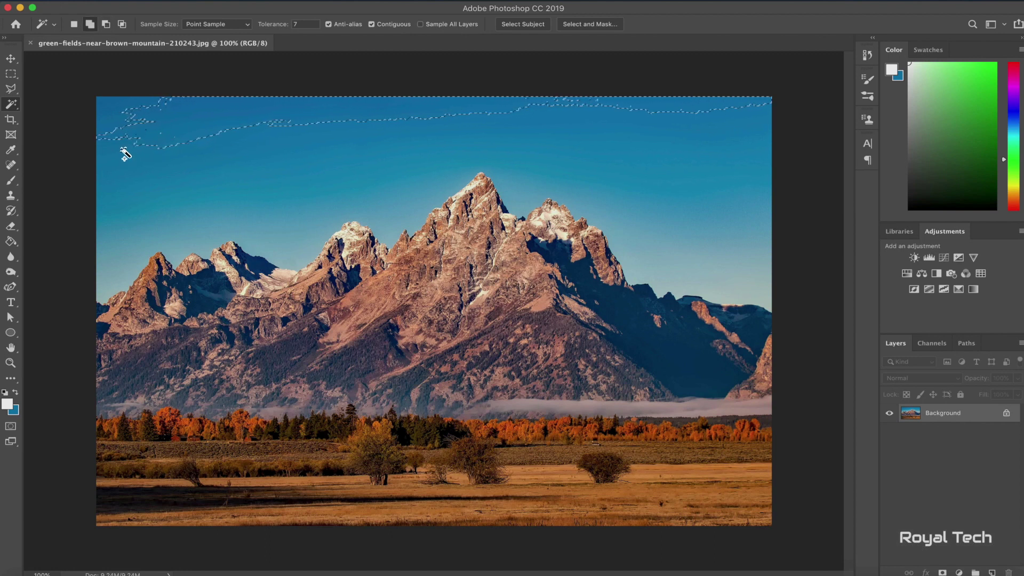
key(alt)
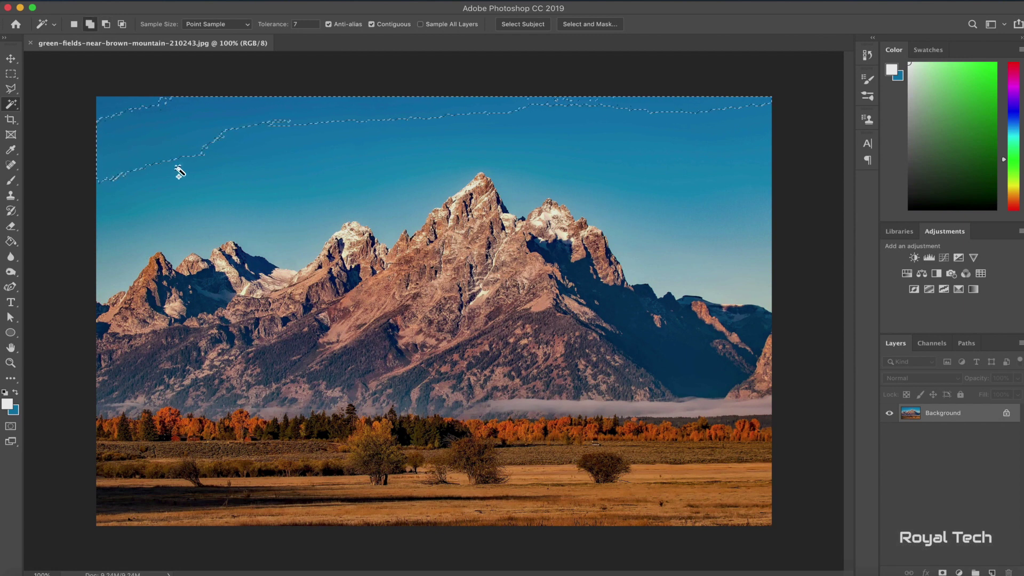
shift+click(177, 167)
shift+click(331, 174)
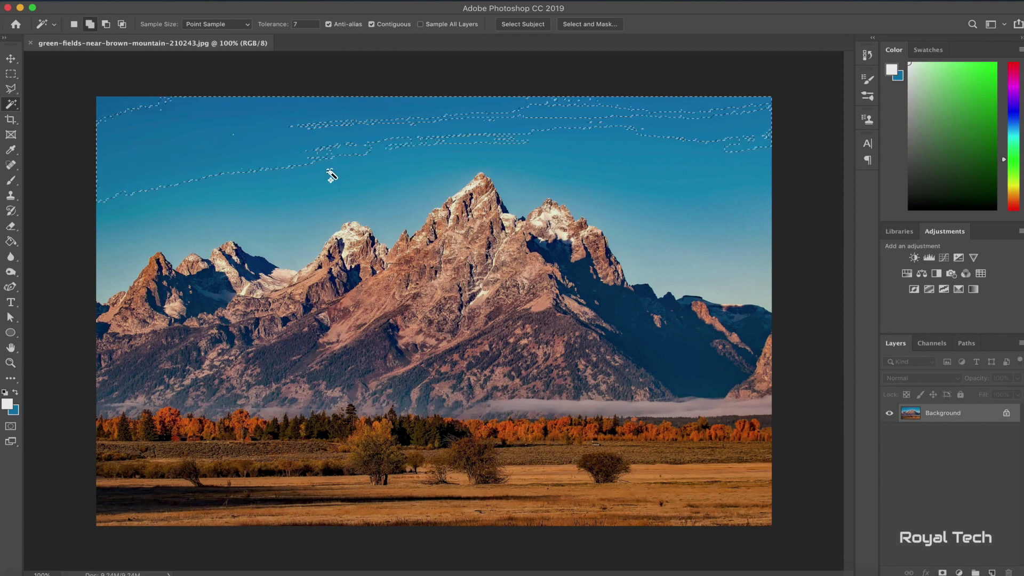
shift+click(217, 210)
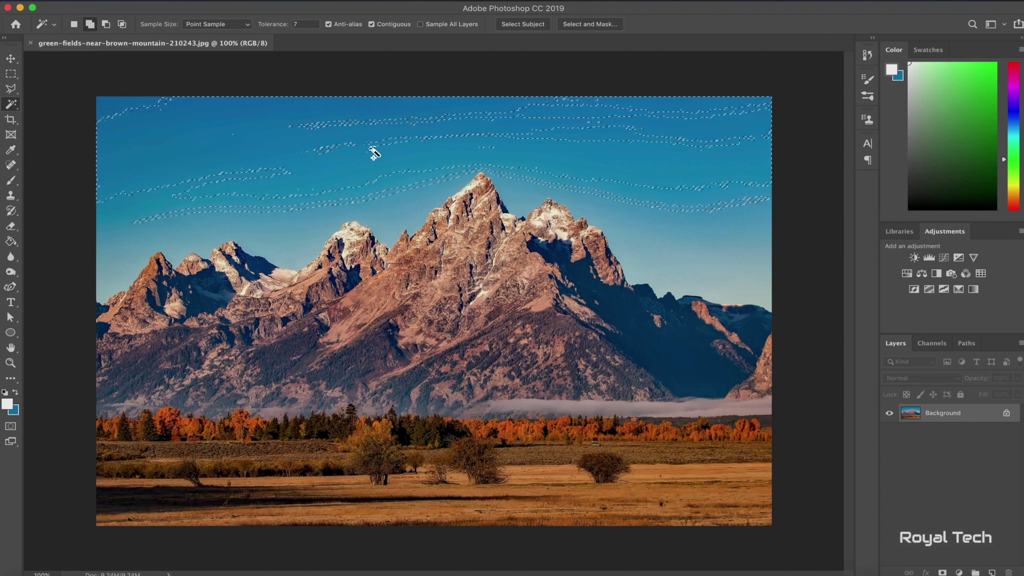
Raise Tolerance to 24 and add the lower and remaining sky bands
key(alt)
drag(269, 24, 289, 27)
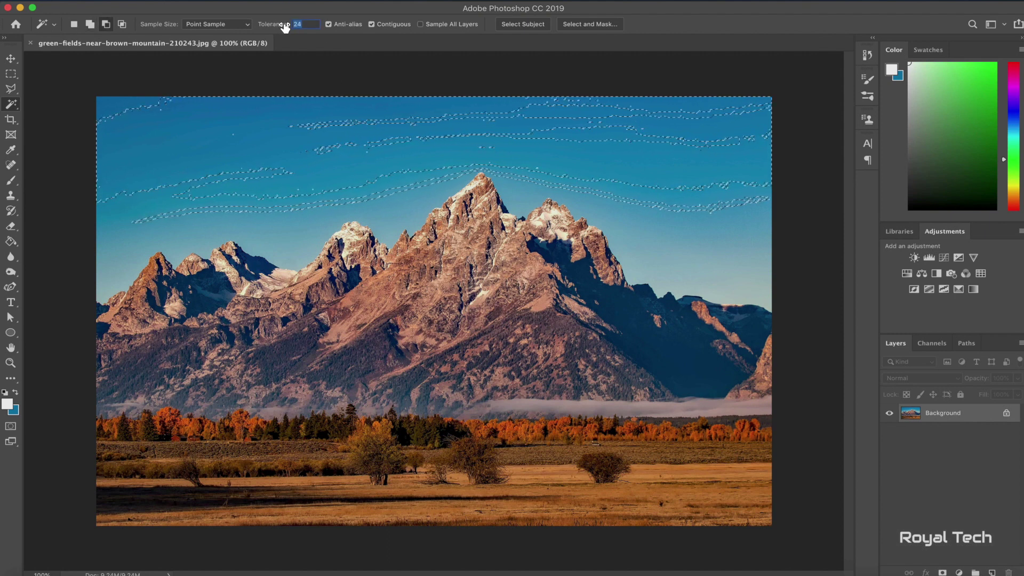
shift+click(283, 231)
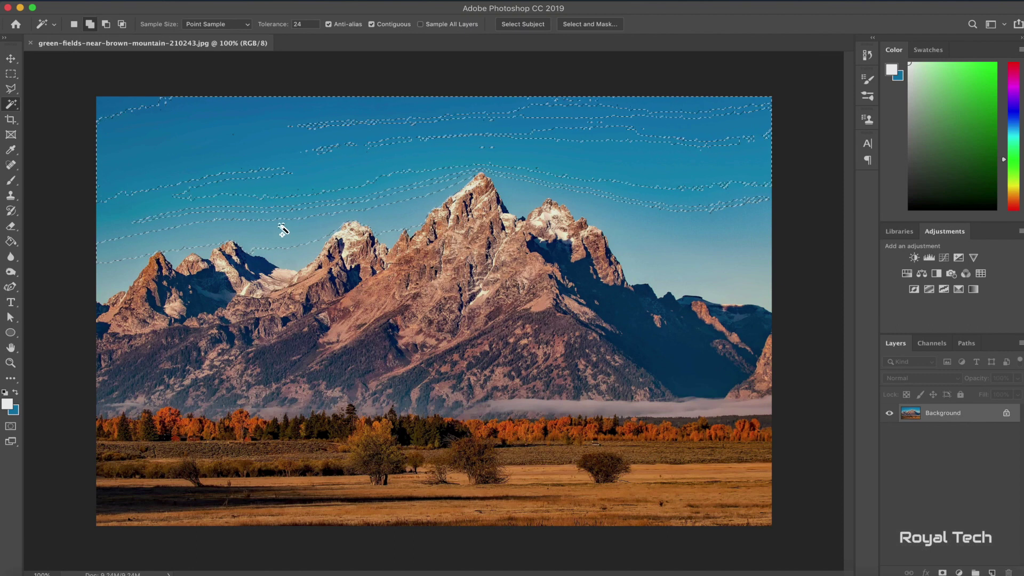
shift+click(119, 230)
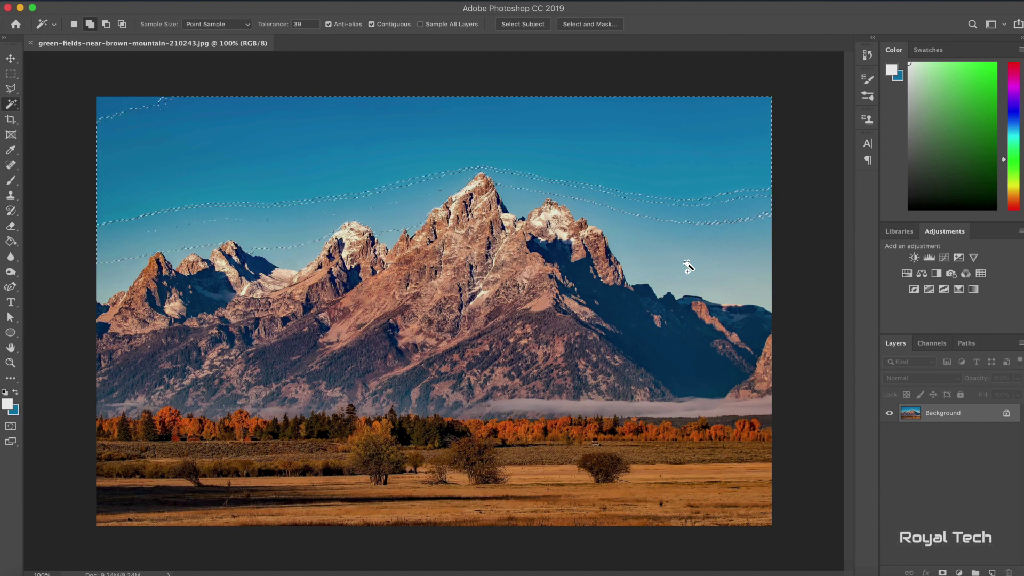
key(alt)
alt+click(688, 268)
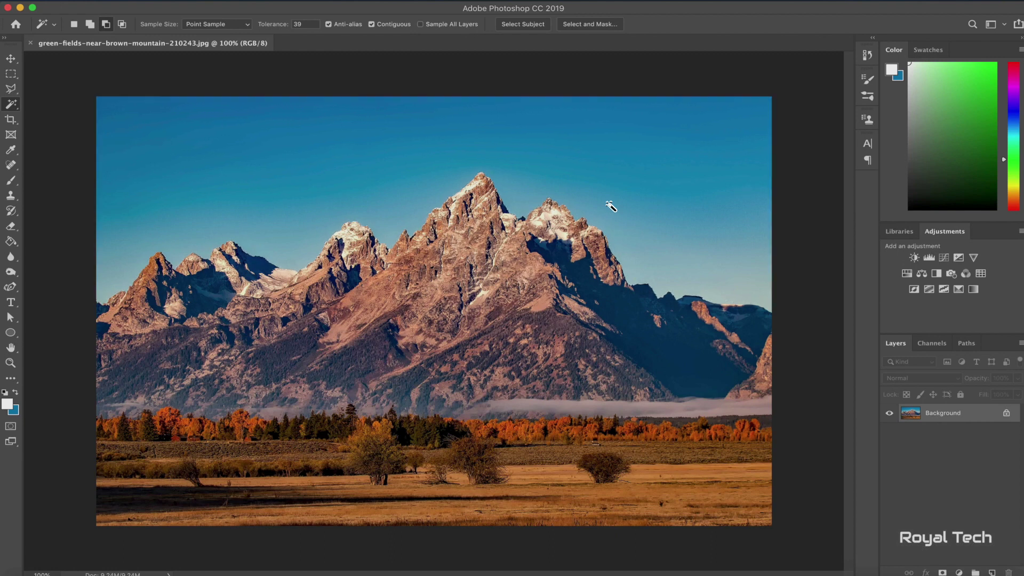
Open Select and Mask, keep Overlay view, and set its opacity to 63%
click(264, 0)
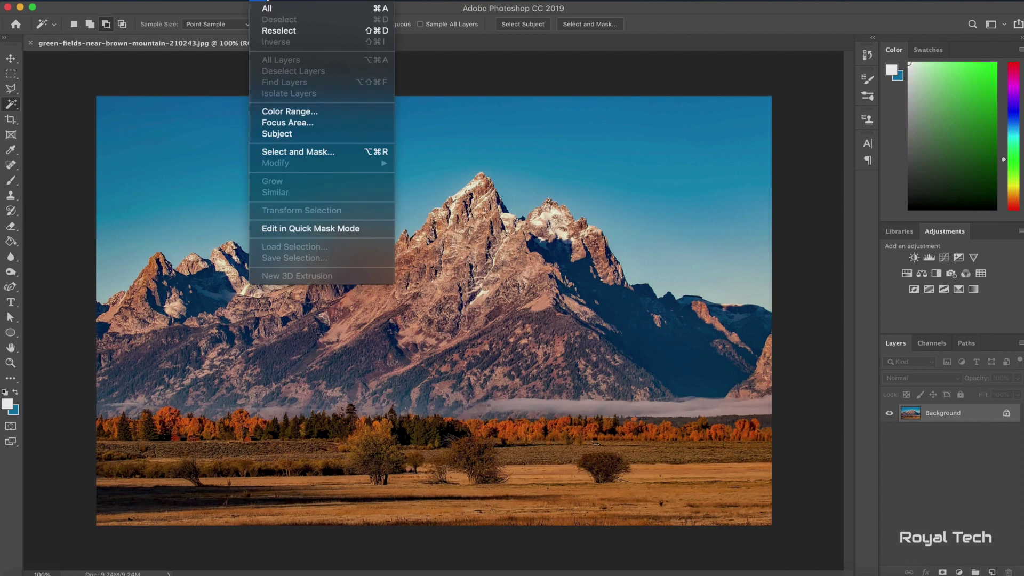
click(293, 153)
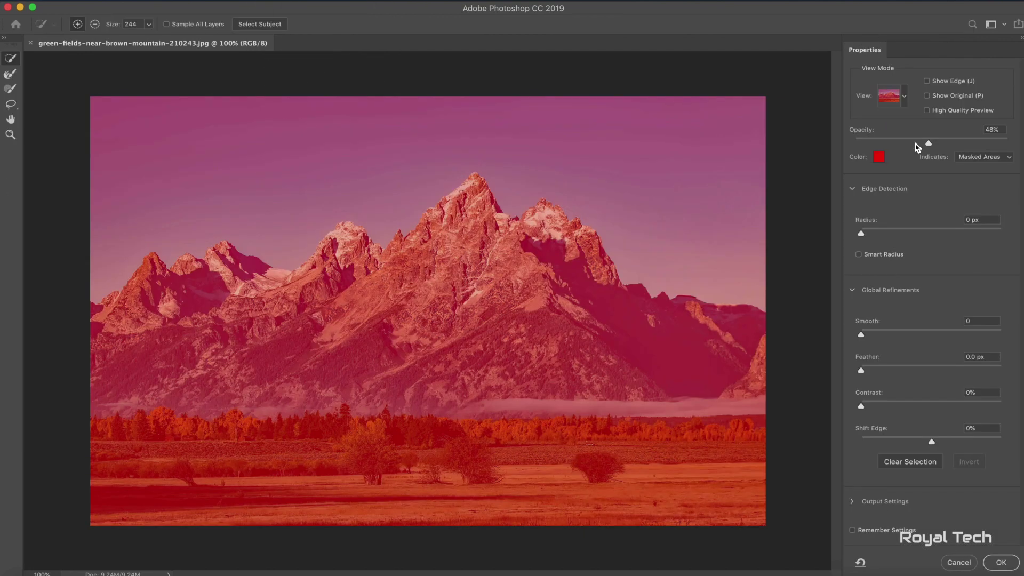
drag(931, 139, 899, 141)
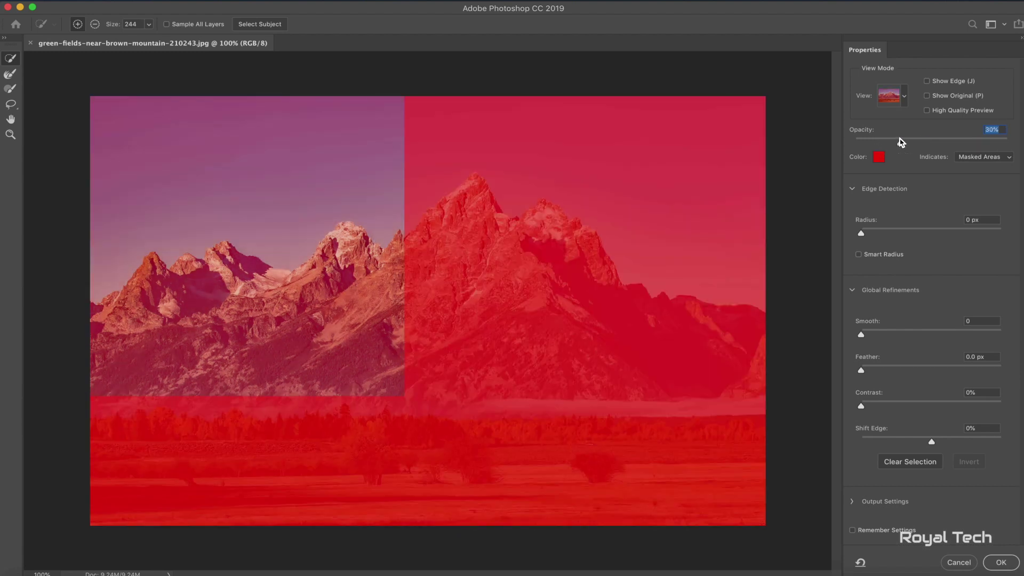
click(904, 97)
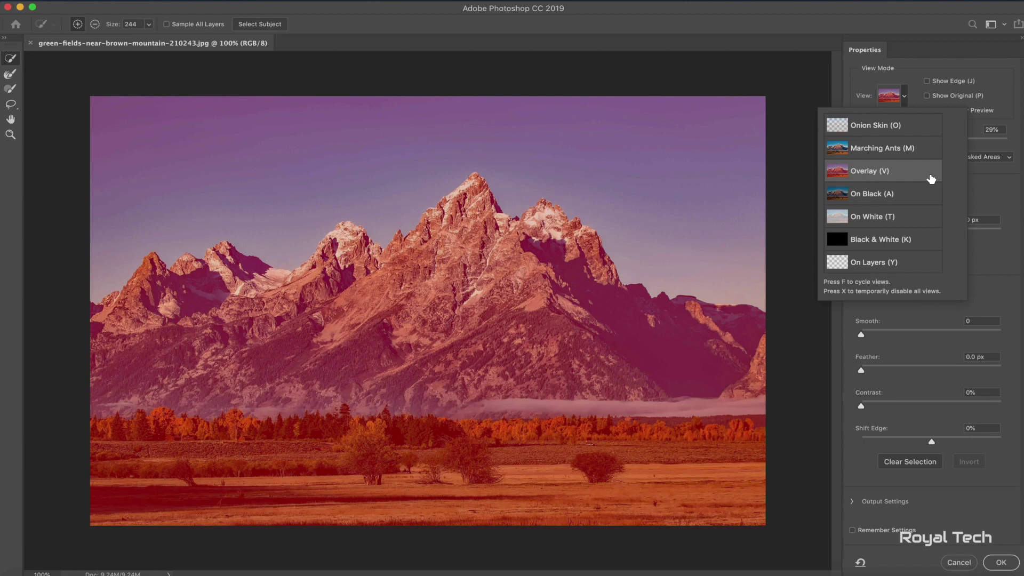
click(988, 153)
drag(895, 142, 951, 143)
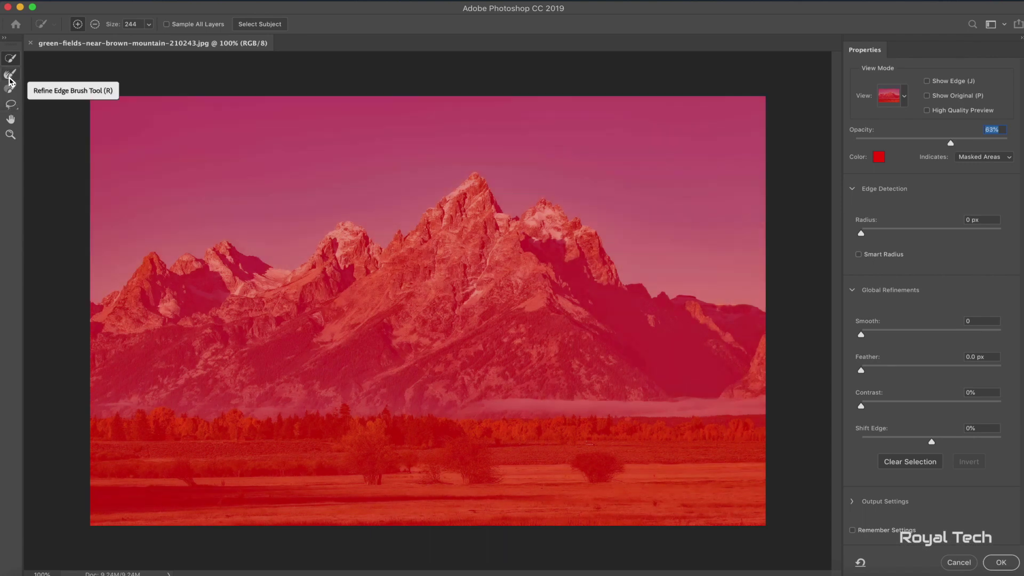
Brush from the top-left corner rightward to add the whole sky to the selection
click(180, 158)
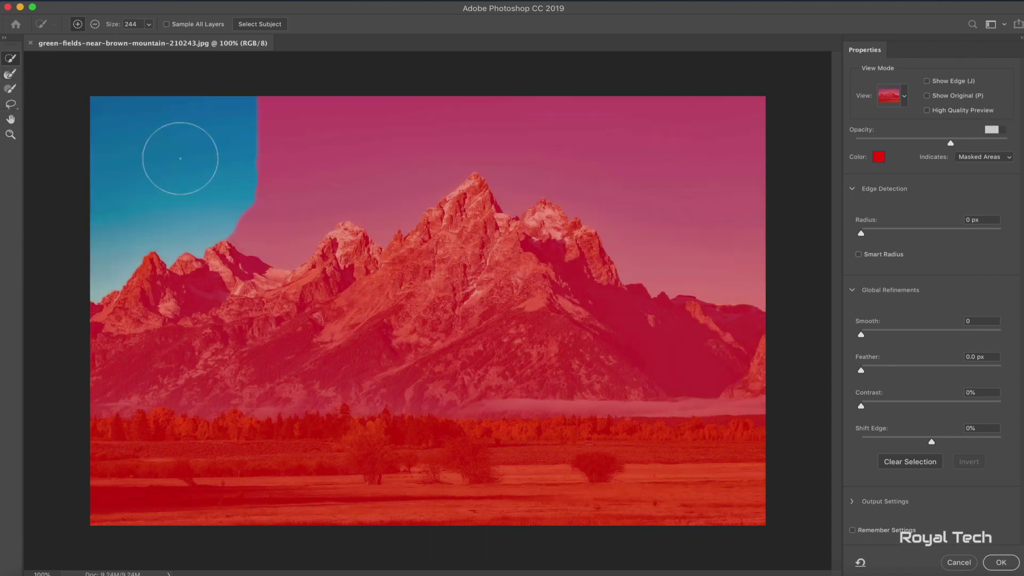
drag(180, 158, 308, 138)
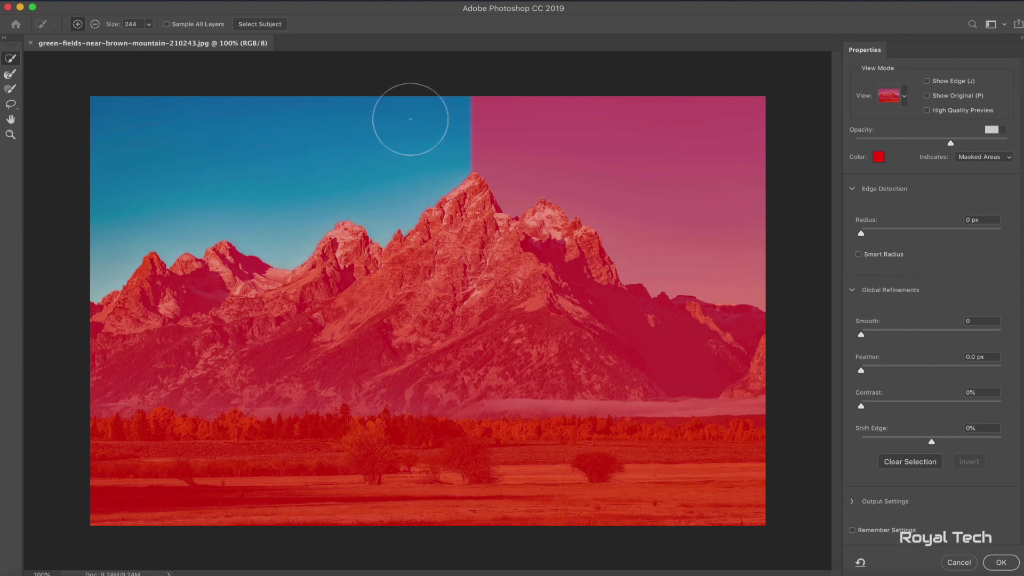
mouse_move(410, 119)
mouse_down()
mouse_move(482, 113)
mouse_move(556, 125)
mouse_up()
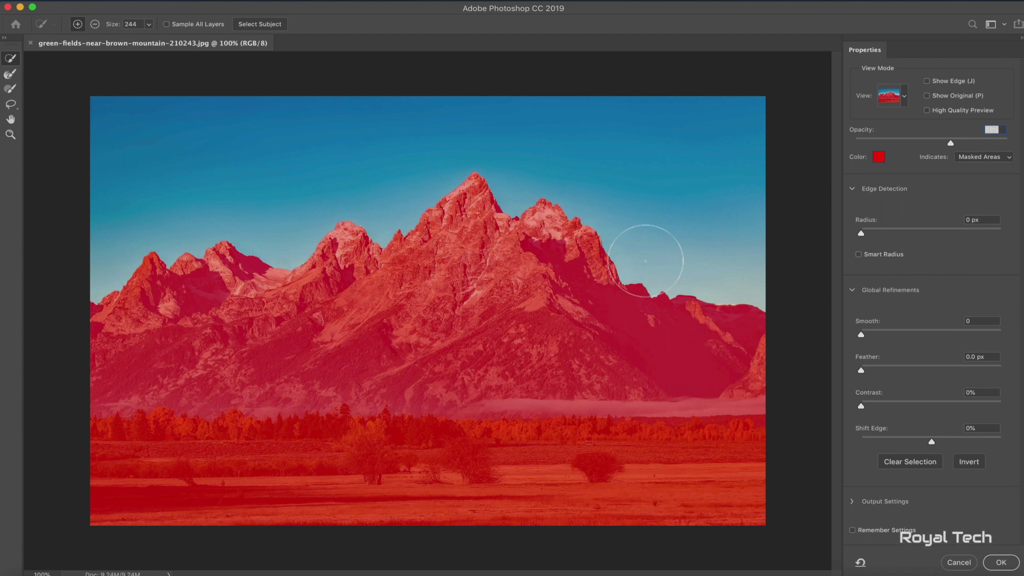
Refine the ridge edge, set Smooth 14, Feather 1.9 px, adjust Shift Edge, and apply
click(7, 76)
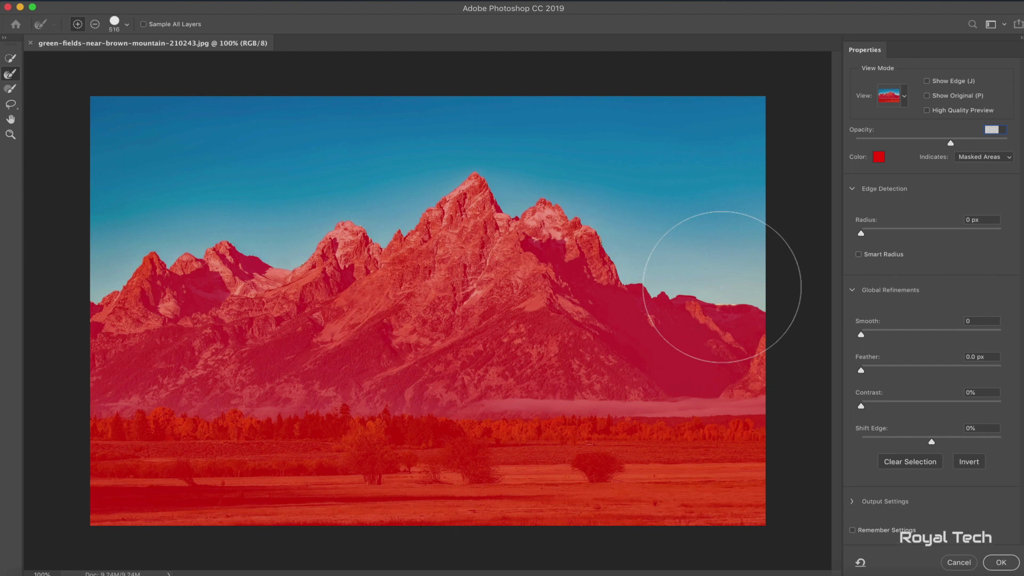
mouse_move(722, 287)
mouse_down()
mouse_move(683, 279)
mouse_move(745, 301)
mouse_move(563, 216)
mouse_move(486, 200)
mouse_move(285, 263)
mouse_move(169, 277)
mouse_move(206, 281)
mouse_move(164, 292)
mouse_up()
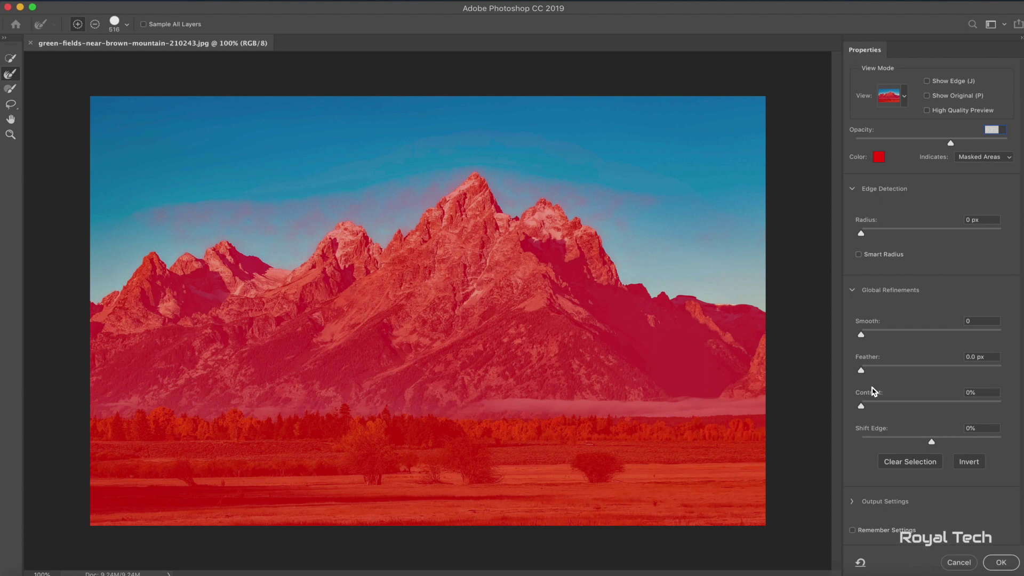
drag(871, 335, 882, 336)
click(875, 370)
click(867, 406)
drag(867, 406, 860, 406)
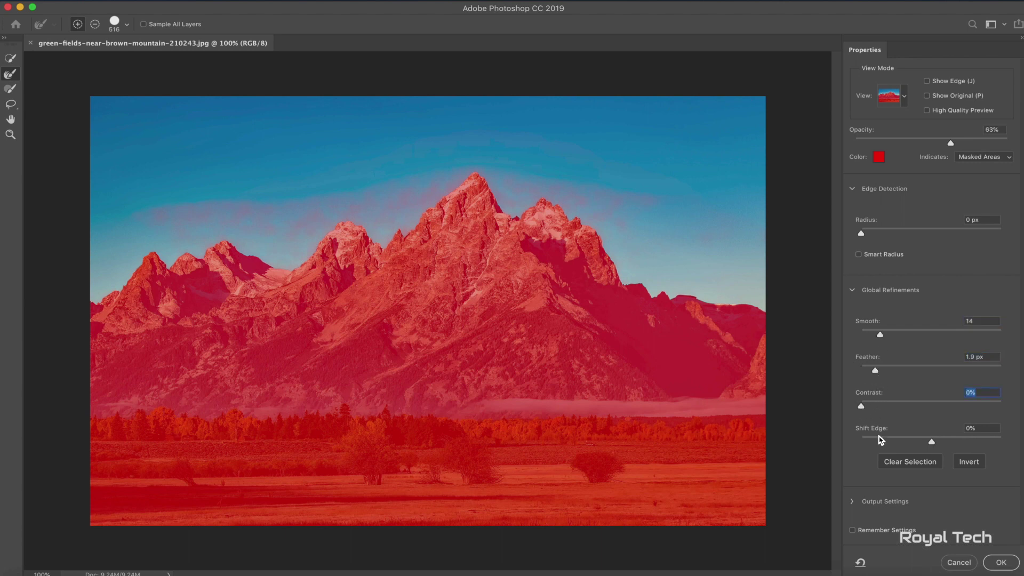
click(923, 442)
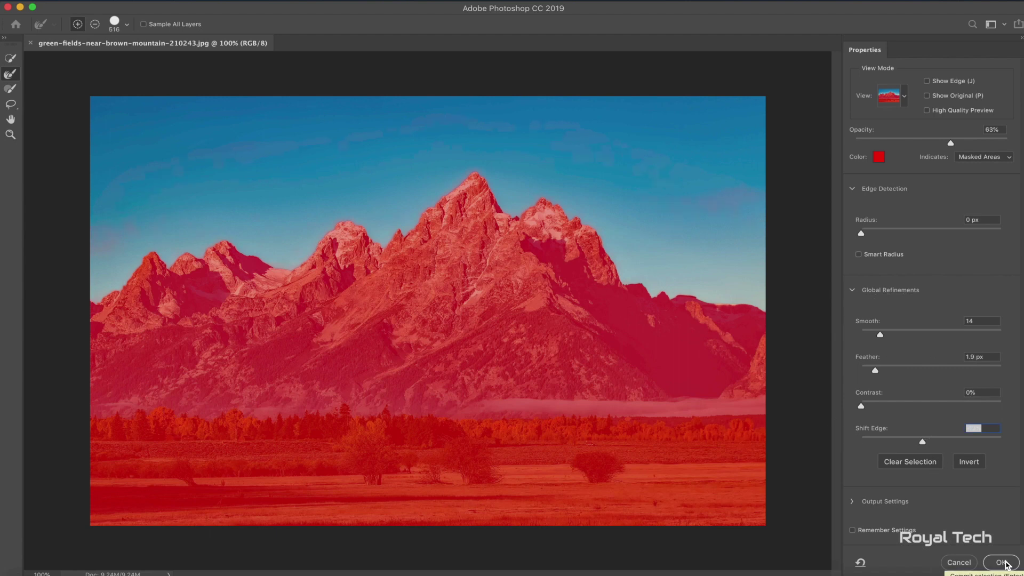
click(1002, 563)
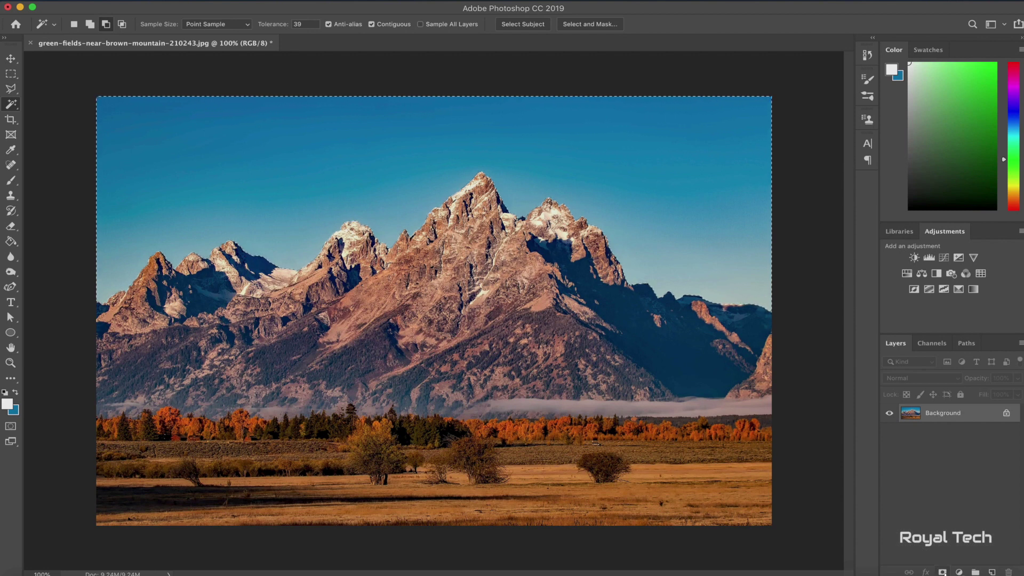
Add a layer mask to Layer 0 hiding the sky, then bring up the Downloads stack
click(943, 571)
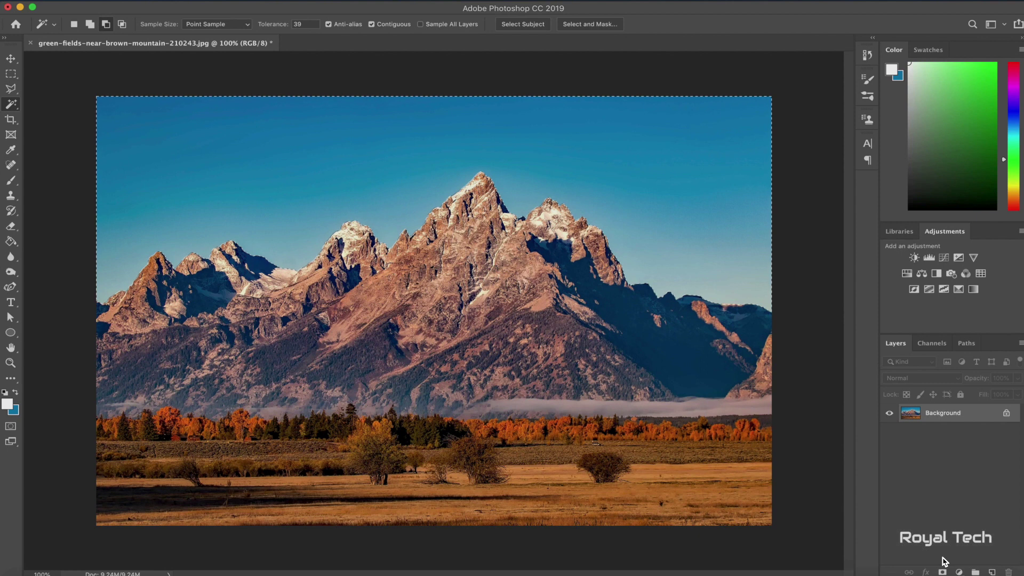
click(943, 572)
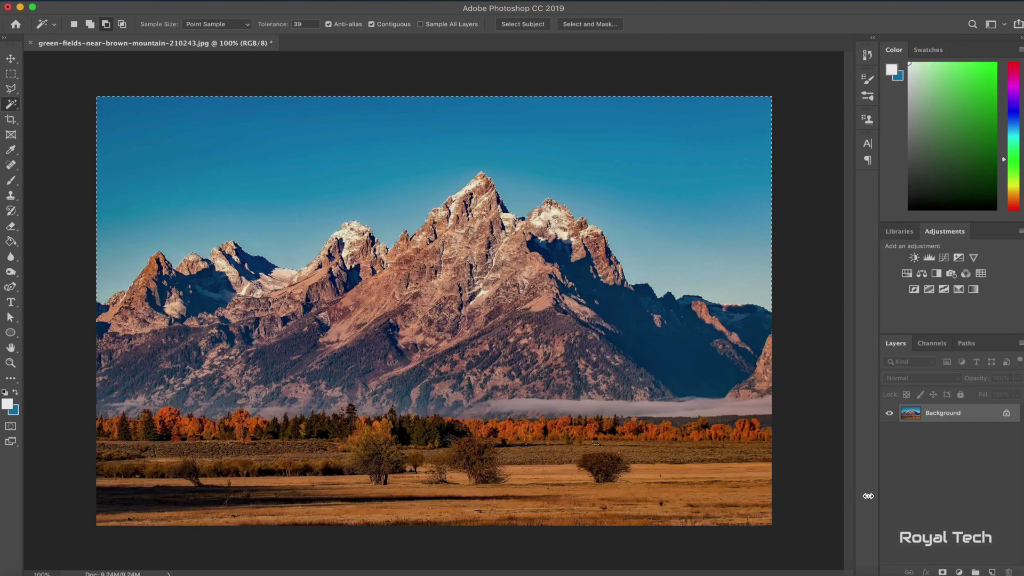
click(943, 572)
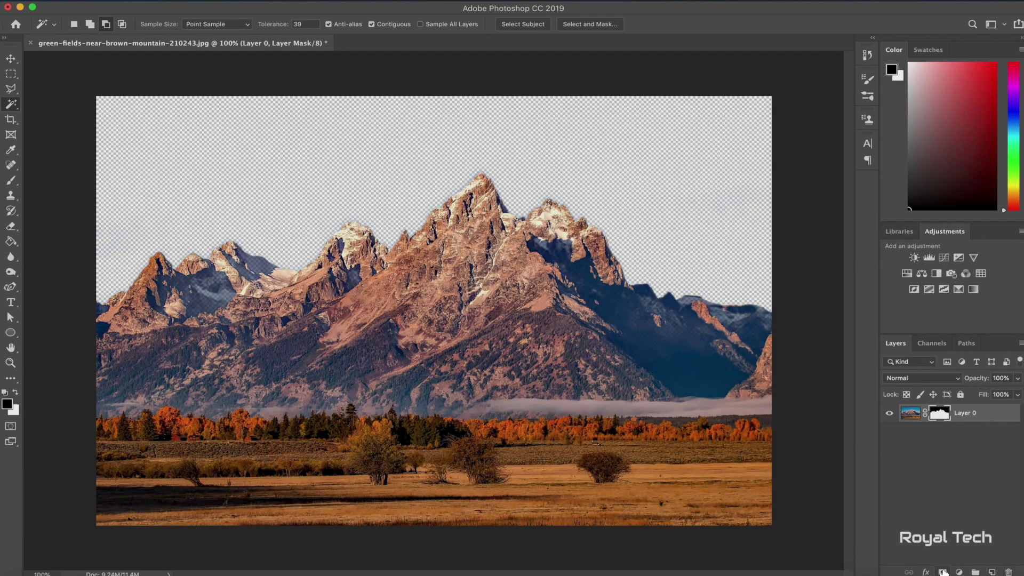
click(991, 563)
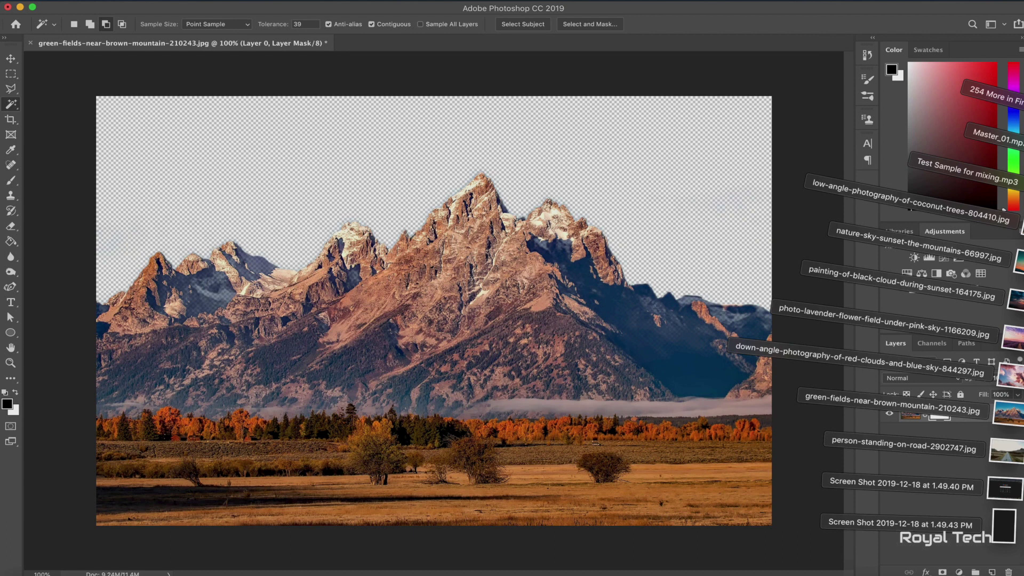
Place the lavender sunset photo below Layer 0 and raise it so its pink sky shows
key(Escape)
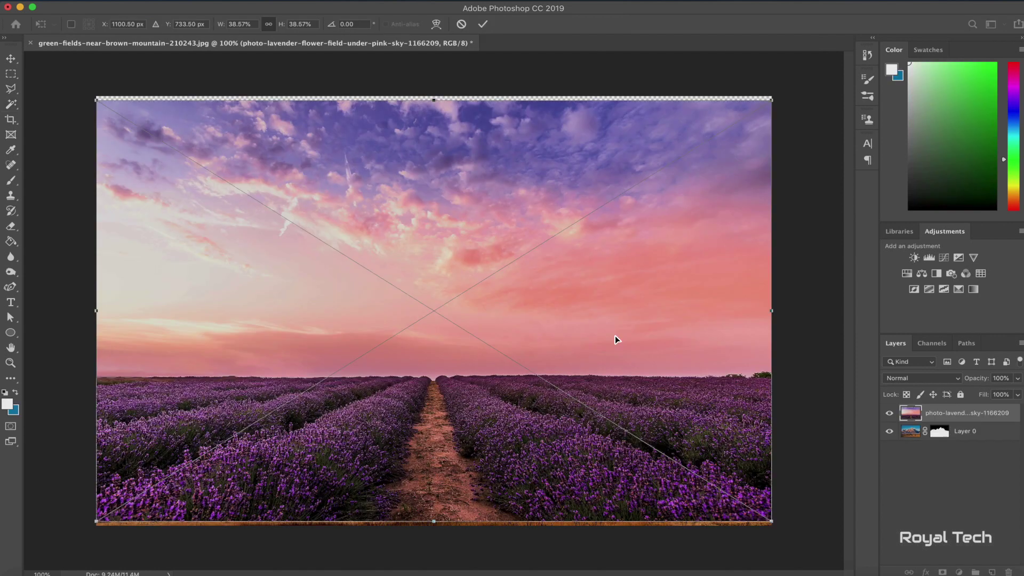
key(Return)
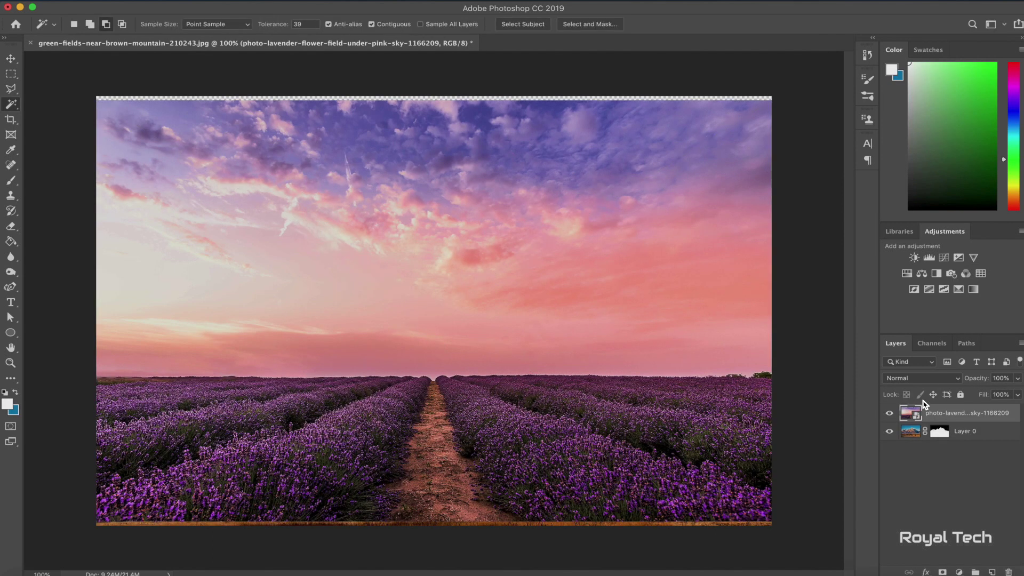
drag(944, 412, 947, 445)
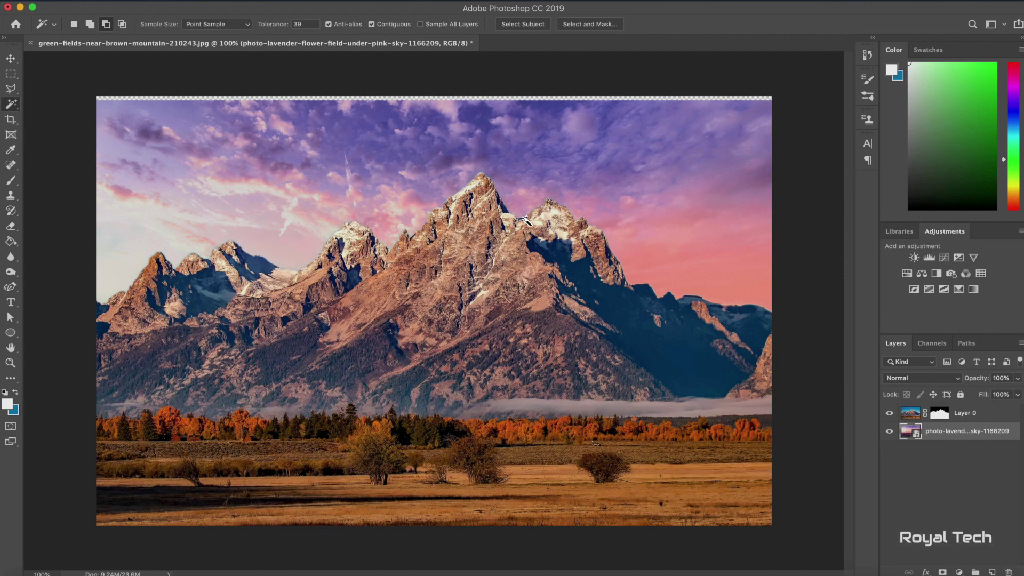
click(11, 58)
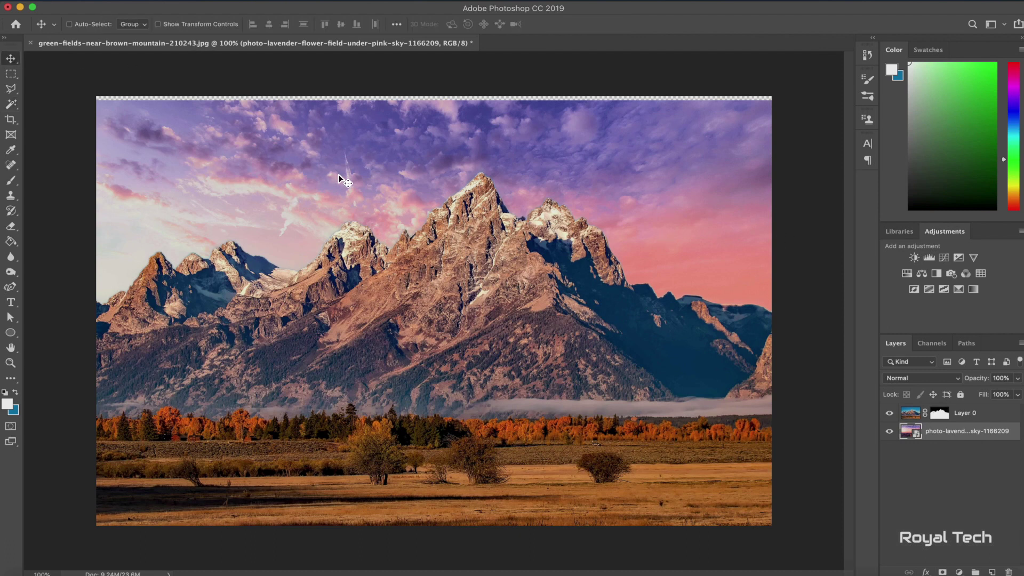
drag(342, 169, 344, 113)
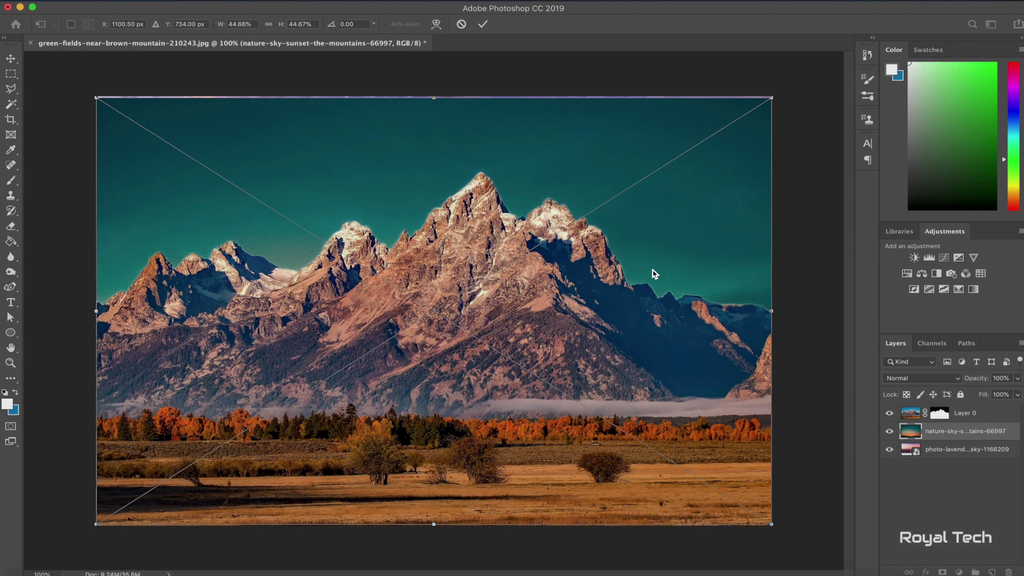
Place nature-sky-sunset-the-mountains-66997 and shift it up so its orange glow sits behind the peaks
key(Return)
drag(657, 274, 658, 123)
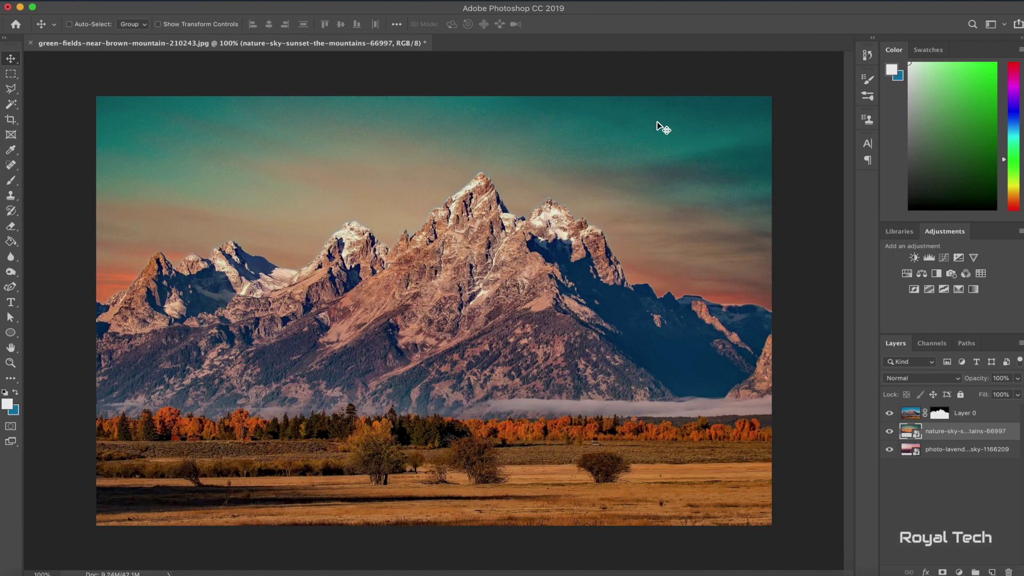
mouse_move(662, 180)
mouse_down()
mouse_move(670, 121)
mouse_move(662, 181)
mouse_move(671, 194)
mouse_up()
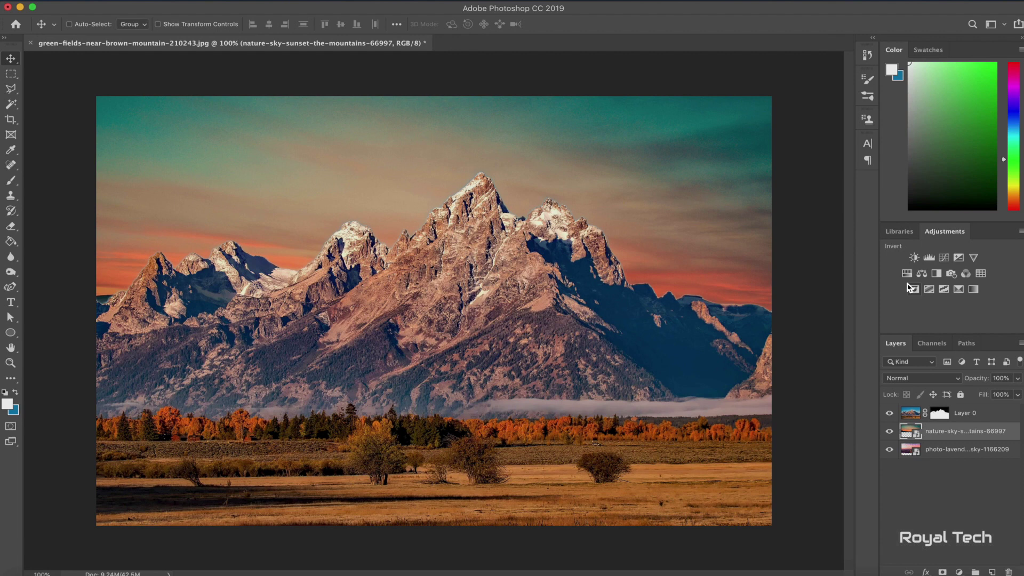